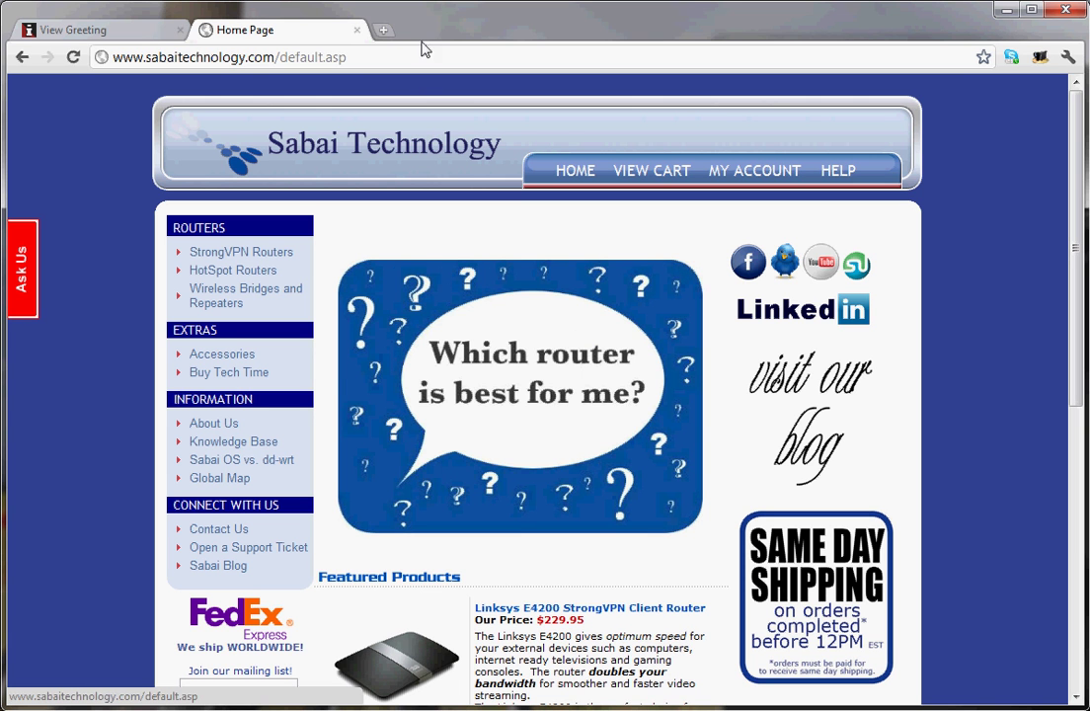
Open a new blank browser tab beside the Sabai Technology home page.
{"action": "left_click", "coordinate": [385, 29]}
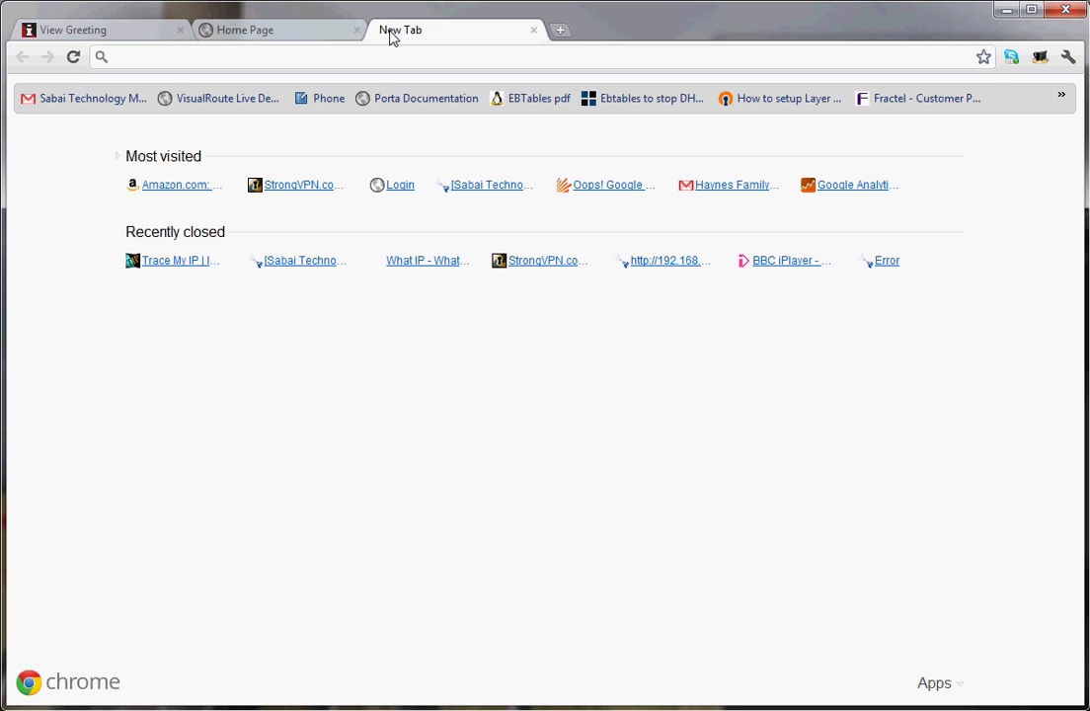
Load the router admin page at 192.168.199.1 and look over its Status Overview.
{"action": "type", "text": "192.168."}
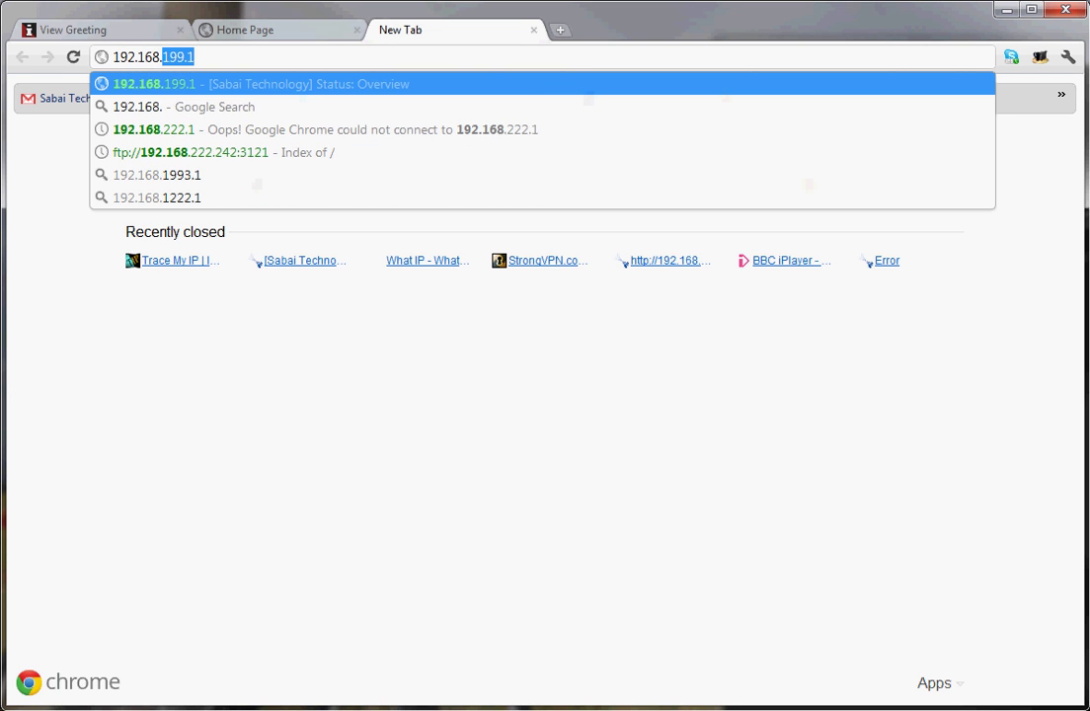
{"action": "type", "text": "199.1"}
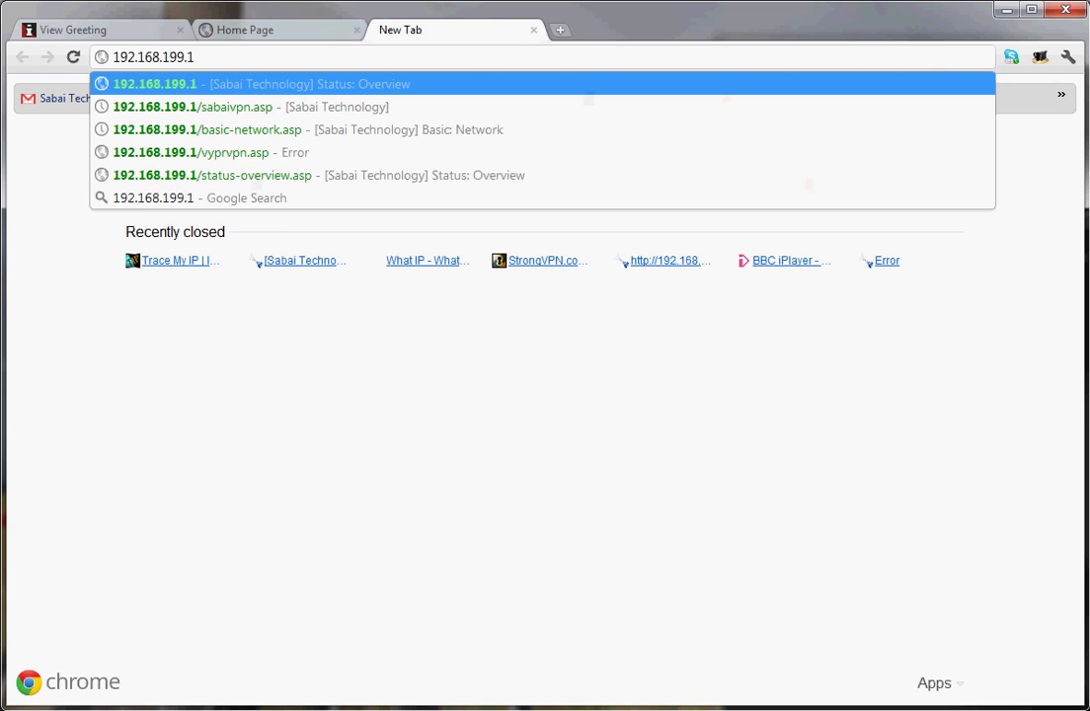
{"action": "key", "text": "Return"}
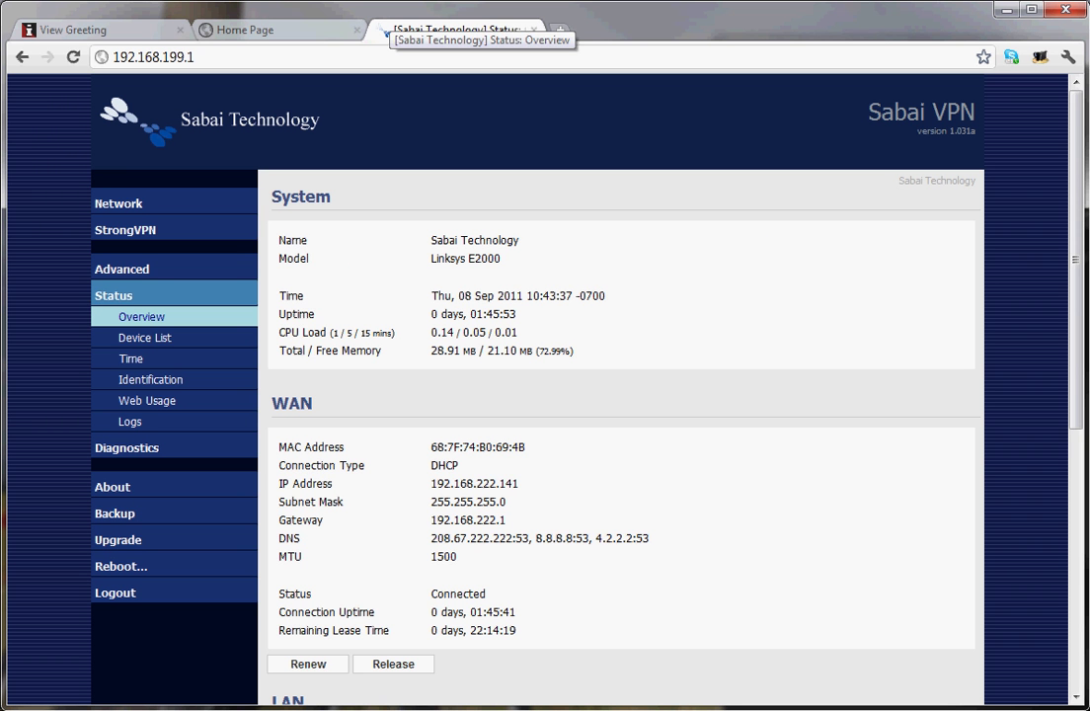
{"action": "scroll", "coordinate": [269, 671], "scroll_direction": "down", "scroll_amount": 2}
{"action": "scroll", "coordinate": [612, 624], "scroll_direction": "up", "scroll_amount": 2}
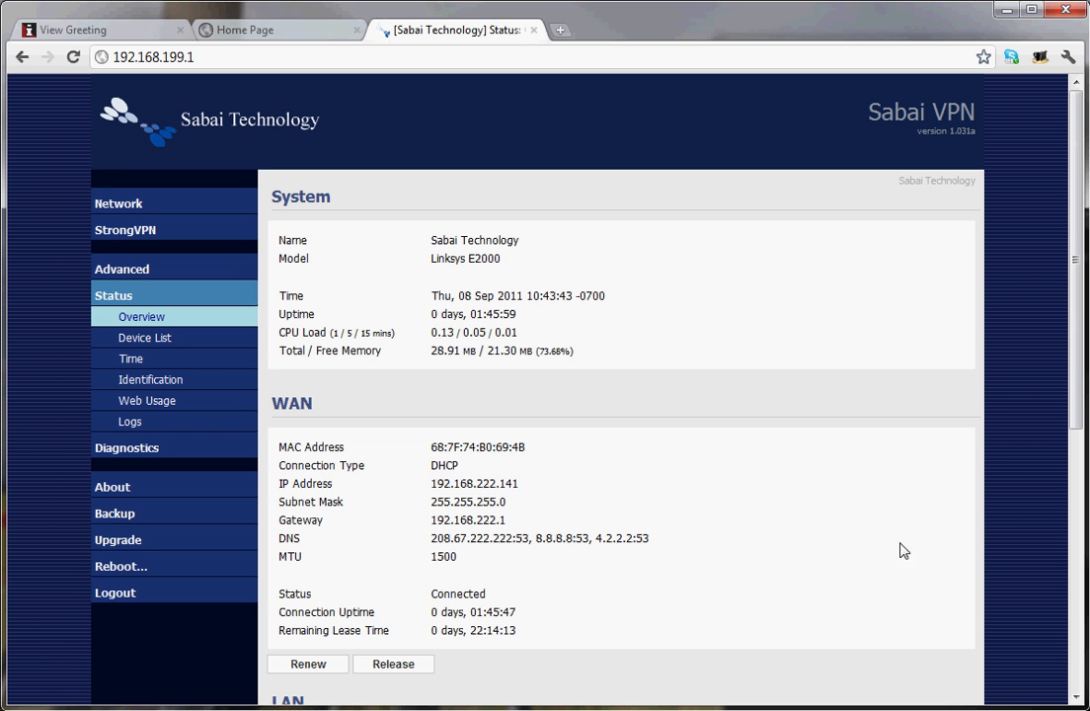
Enable PPTP in the StrongVPN connection settings and bring up the View Greeting account page.
{"action": "left_click", "coordinate": [151, 233]}
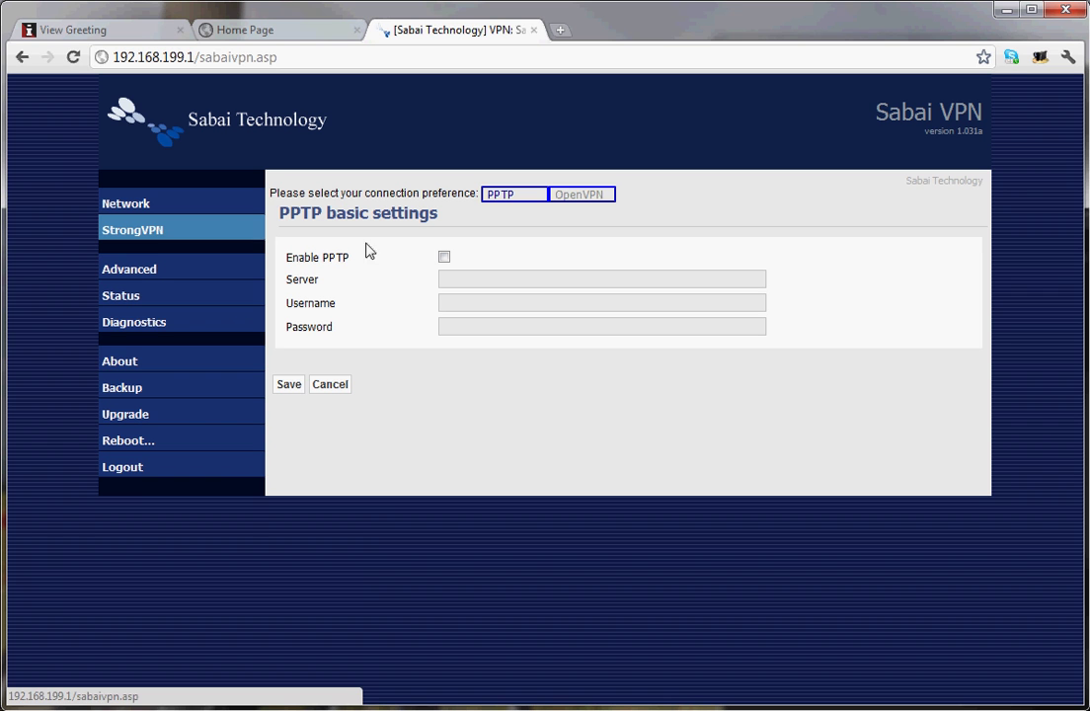
{"action": "left_click", "coordinate": [598, 196]}
{"action": "left_click", "coordinate": [514, 196]}
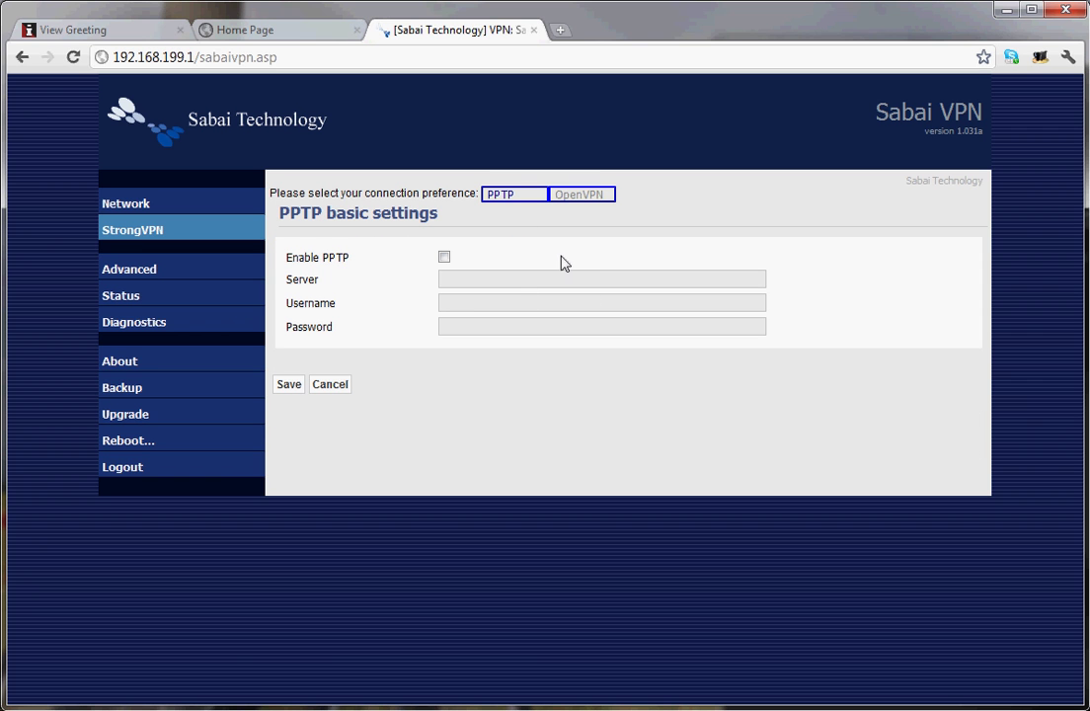
{"action": "left_click", "coordinate": [445, 258]}
{"action": "left_click", "coordinate": [145, 38]}
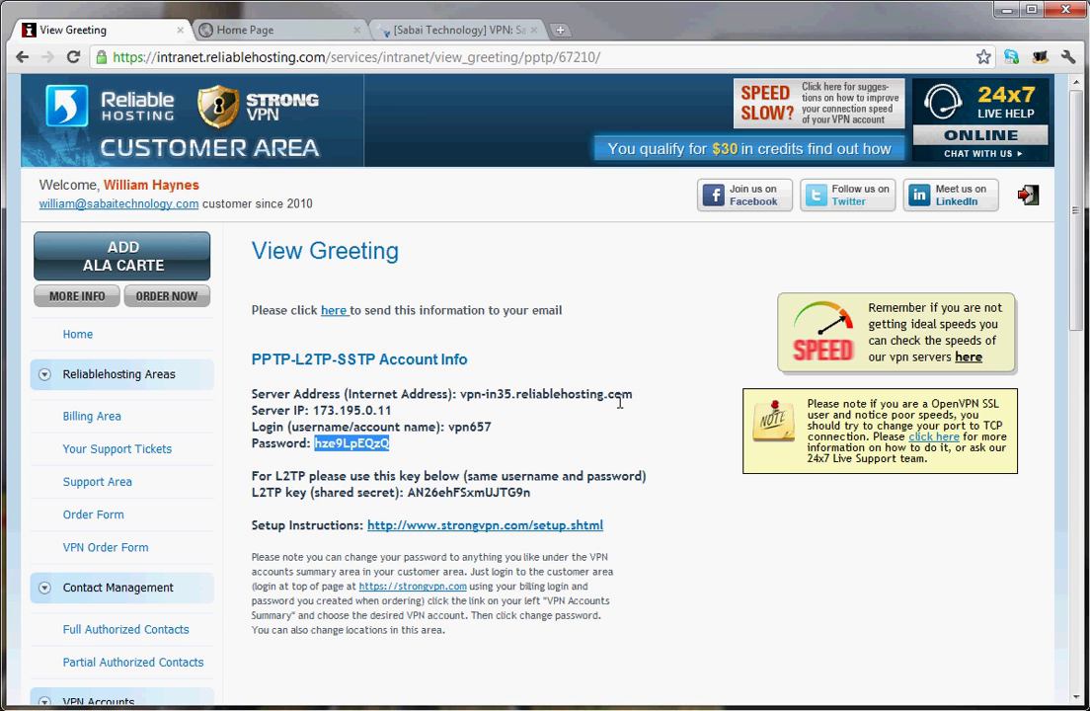
Copy the server address vpn-in35.reliablehosting.com into the router's PPTP Server field.
{"action": "left_click_drag", "start_coordinate": [640, 399], "coordinate": [460, 395]}
{"action": "key", "text": "ctrl+c"}
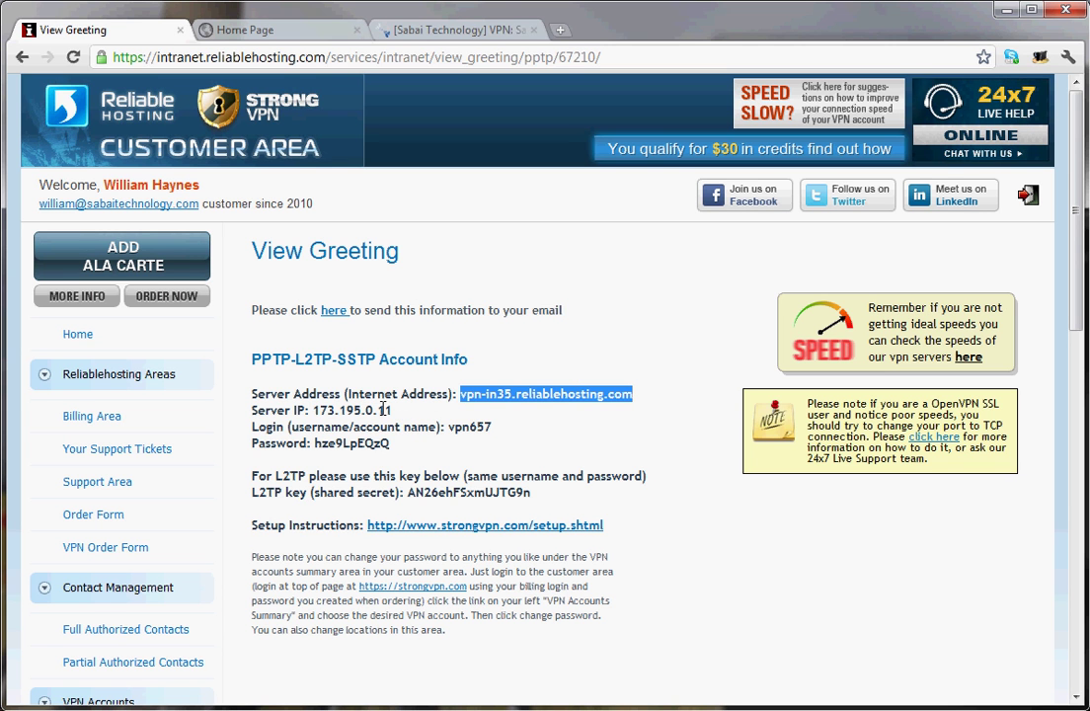
{"action": "left_click", "coordinate": [465, 32]}
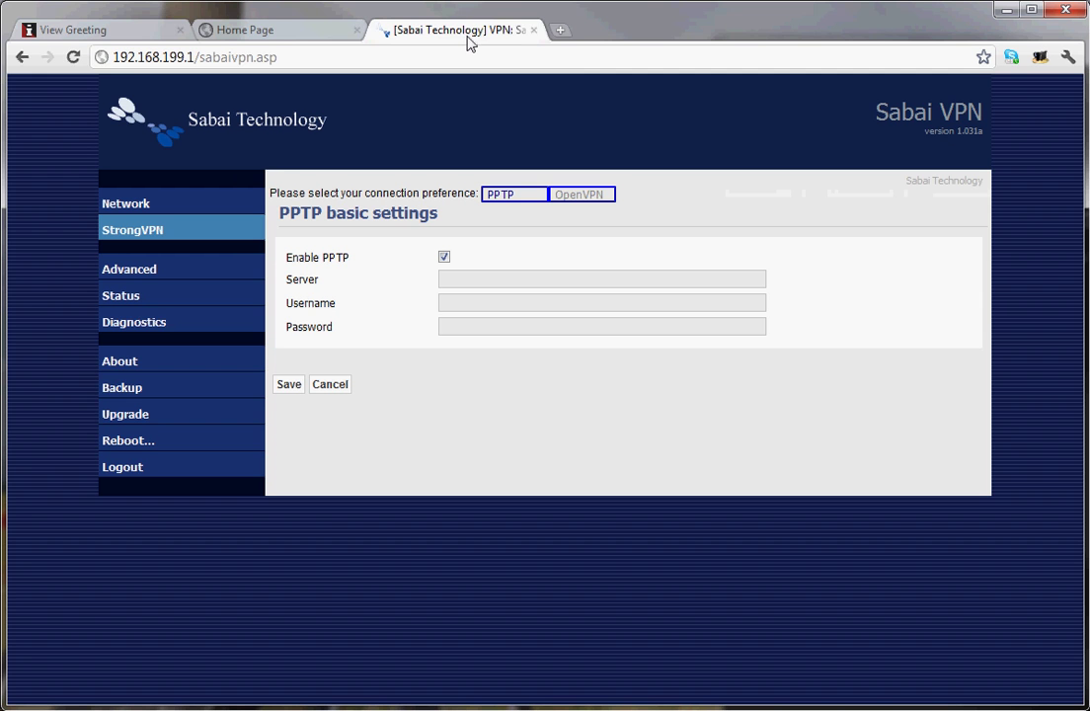
{"action": "left_click", "coordinate": [477, 282]}
{"action": "key", "text": "ctrl+v"}
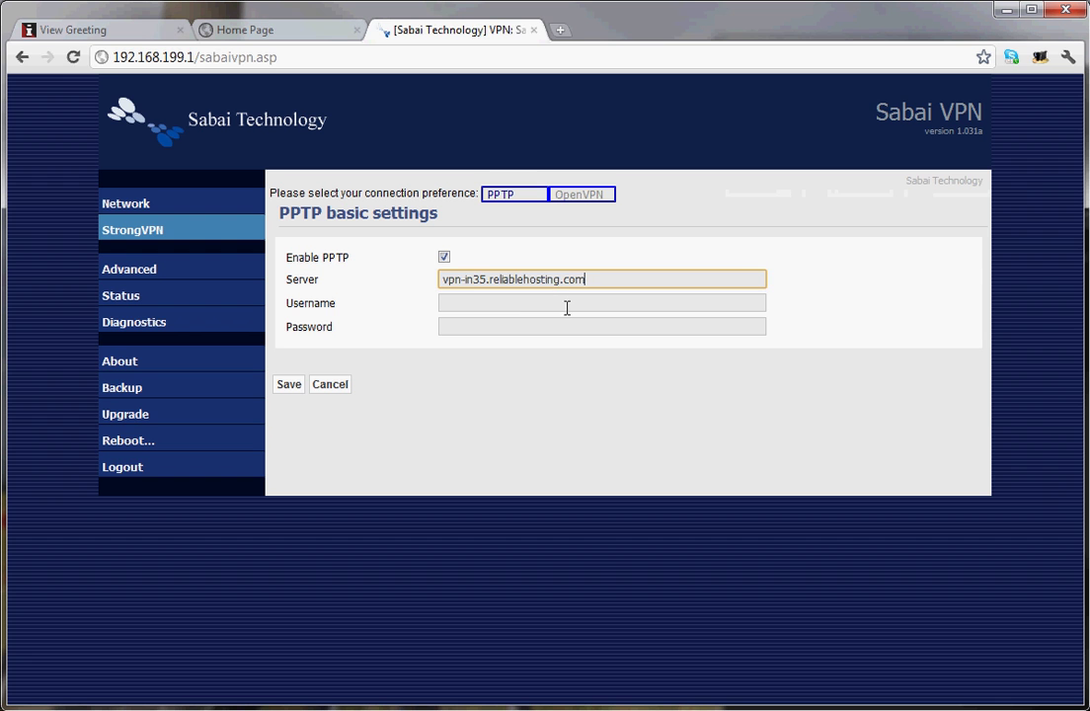
Copy the StrongVPN login name from the greeting into the PPTP Username field.
{"action": "left_click", "coordinate": [126, 27]}
{"action": "double_click", "coordinate": [469, 426]}
{"action": "key", "text": "ctrl+c"}
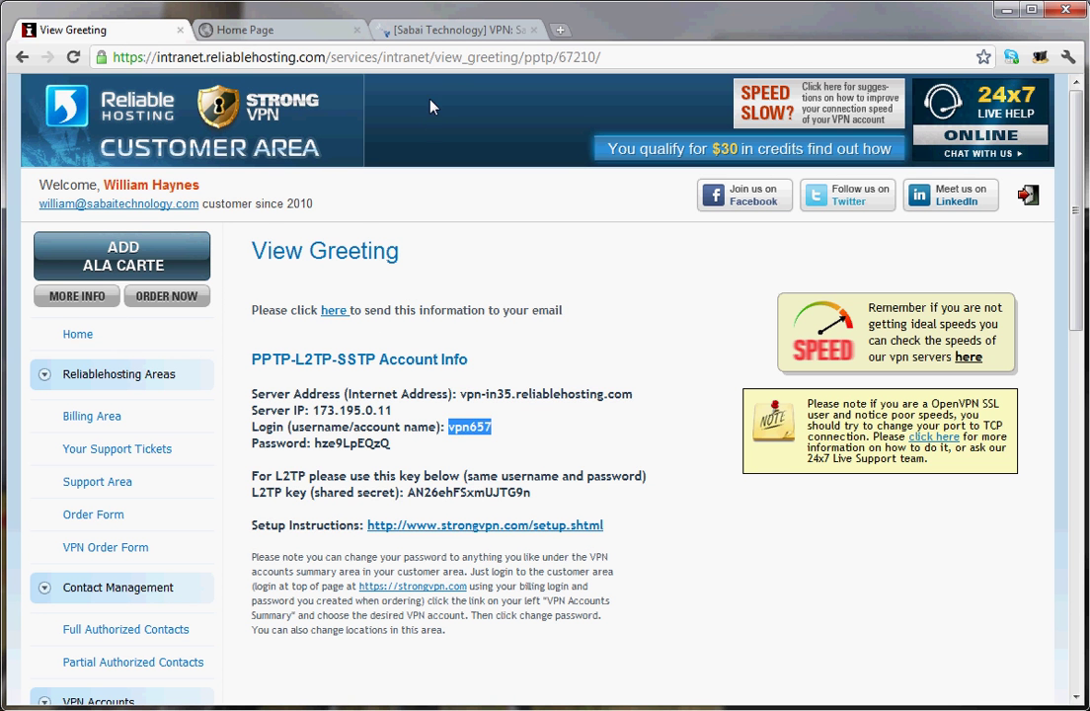
{"action": "left_click", "coordinate": [459, 30]}
{"action": "left_click", "coordinate": [480, 302]}
{"action": "key", "text": "ctrl+v"}
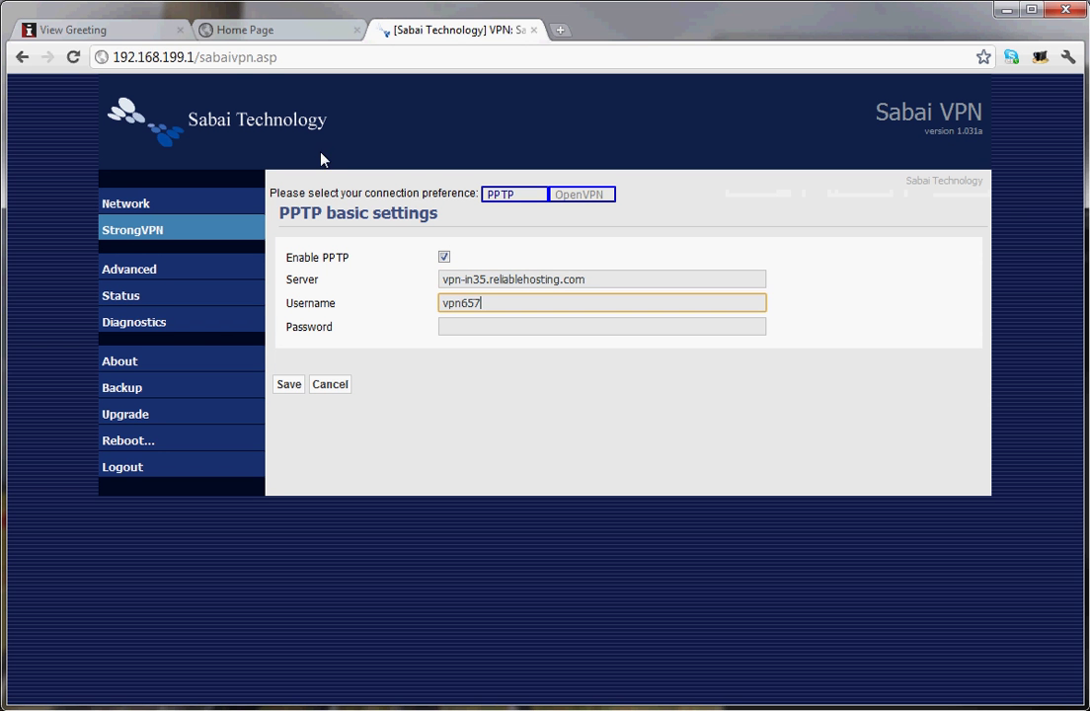
Copy the account password into the PPTP Password field and save the settings.
{"action": "left_click", "coordinate": [109, 30]}
{"action": "double_click", "coordinate": [325, 444]}
{"action": "key", "text": "ctrl+c"}
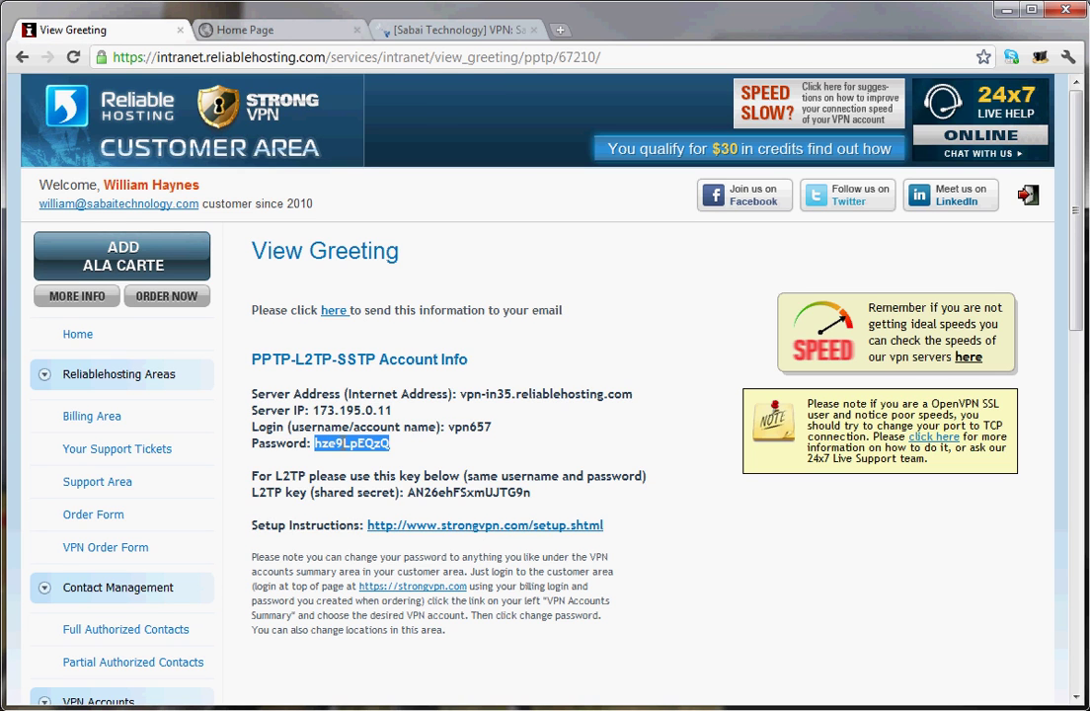
{"action": "left_click", "coordinate": [494, 31]}
{"action": "left_click", "coordinate": [521, 326]}
{"action": "key", "text": "ctrl+v"}
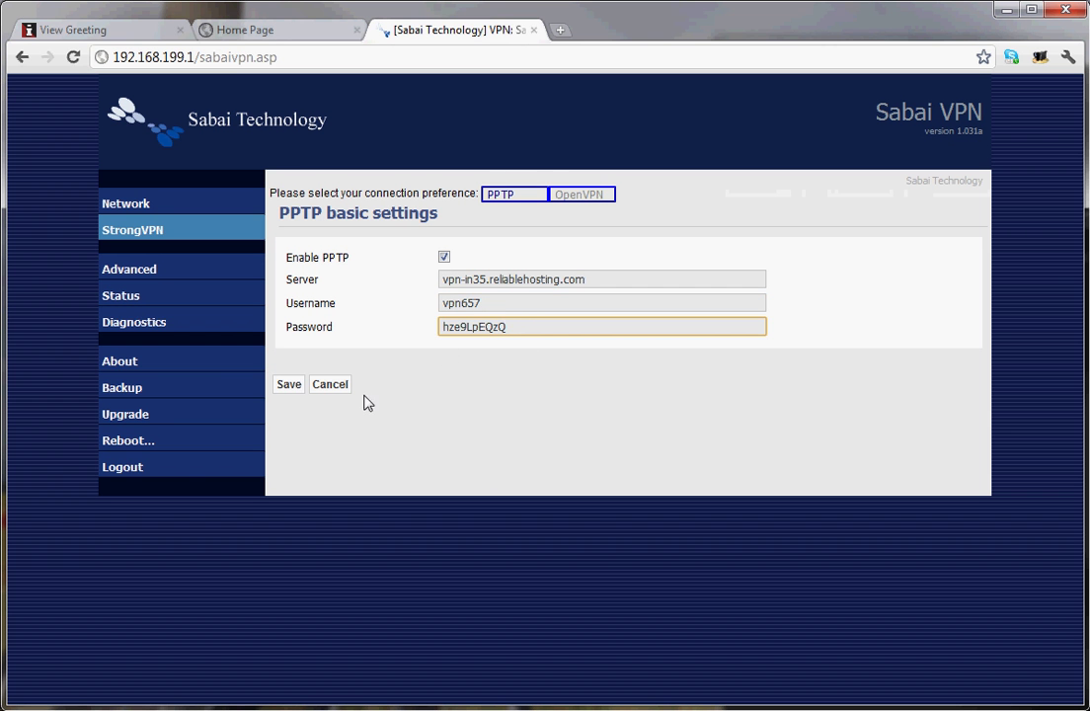
{"action": "left_click", "coordinate": [289, 387]}
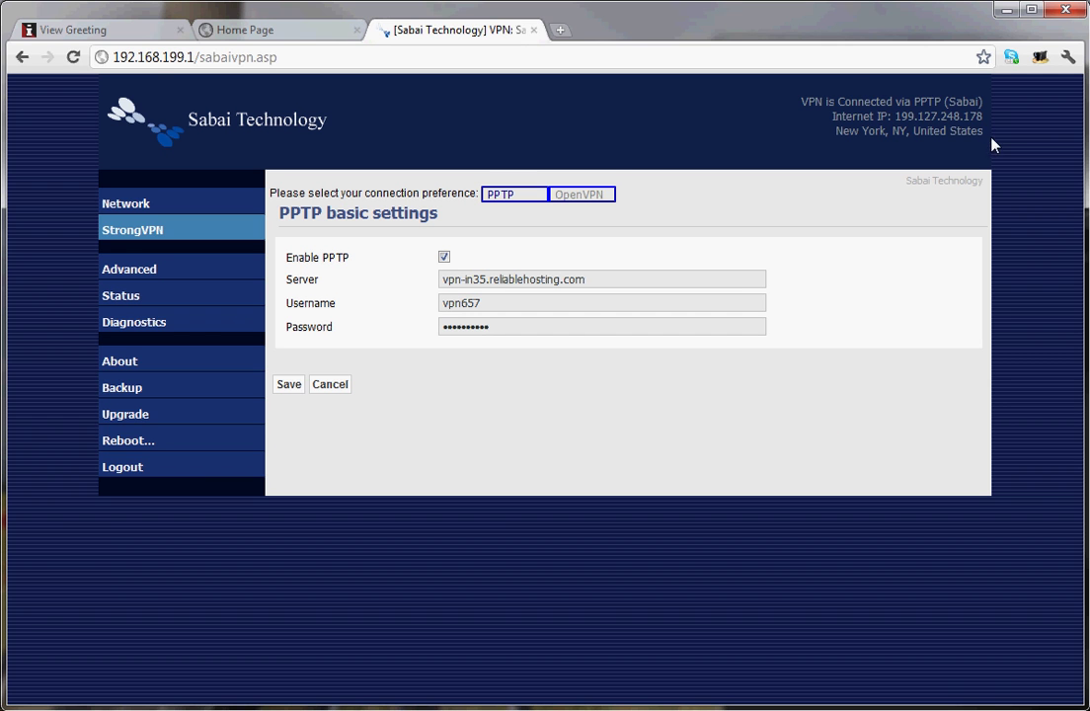
Reload the page to show PPTP connected with IP 199.127.248.178 in New York.
{"action": "left_click", "coordinate": [73, 58]}
Verify on tracemyip.org that the public IP is 199.127.248.178 in New York, then return to the router.
{"action": "left_click", "coordinate": [560, 31]}
{"action": "type", "text": "tracemyip.org"}
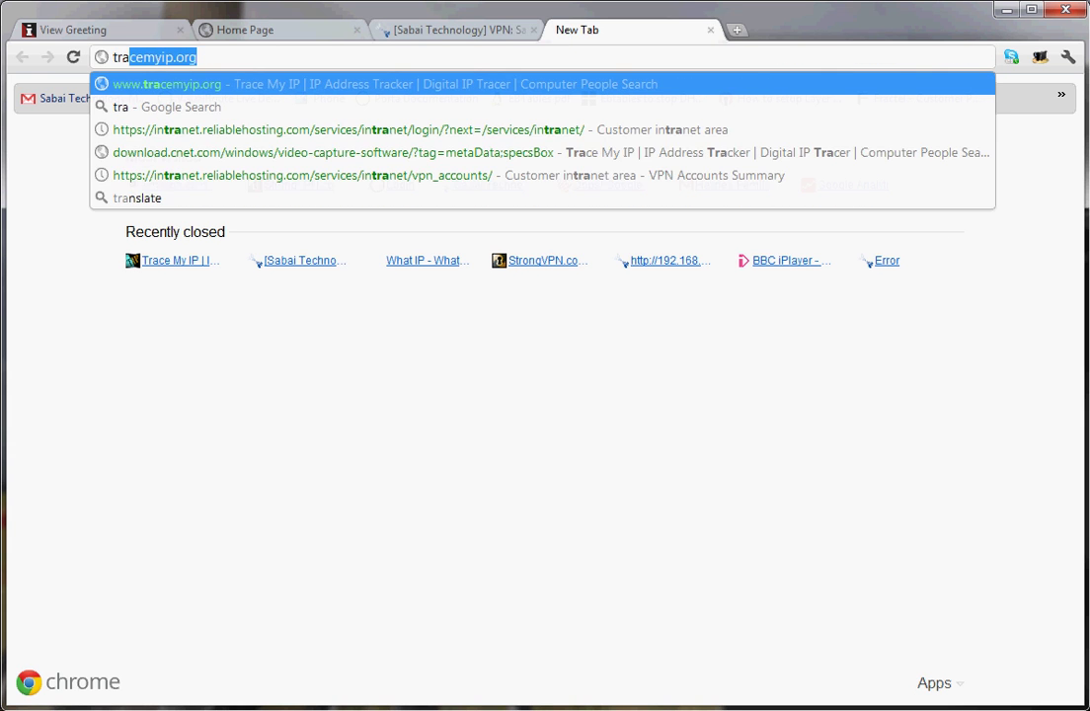
{"action": "key", "text": "Return"}
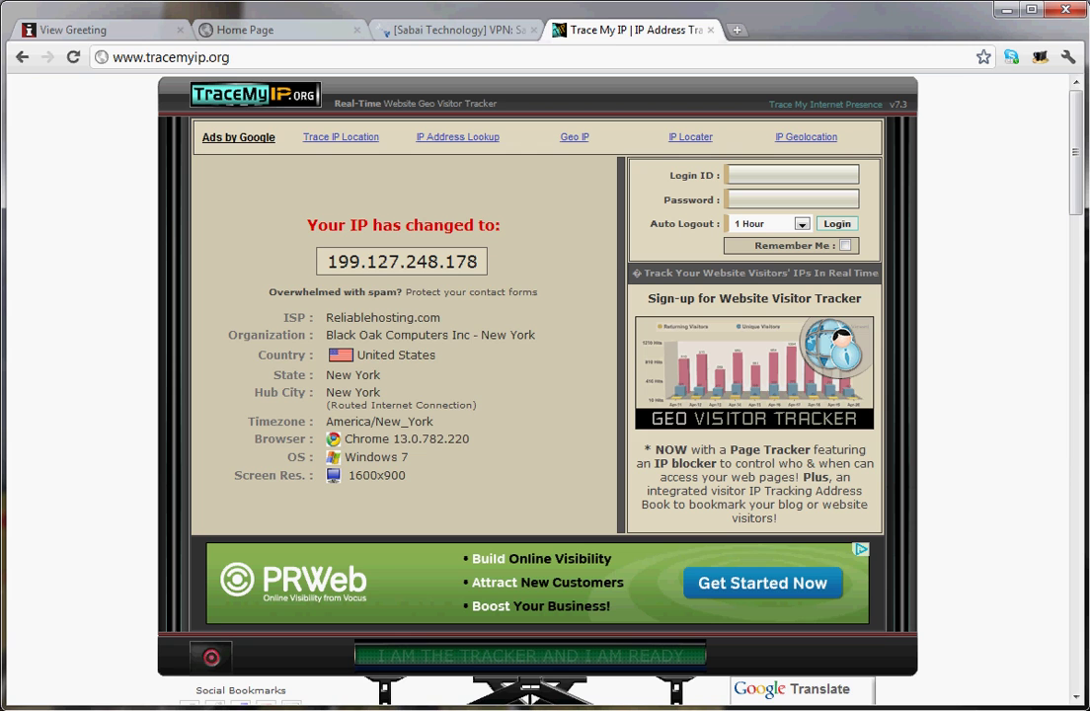
{"action": "left_click", "coordinate": [425, 30]}
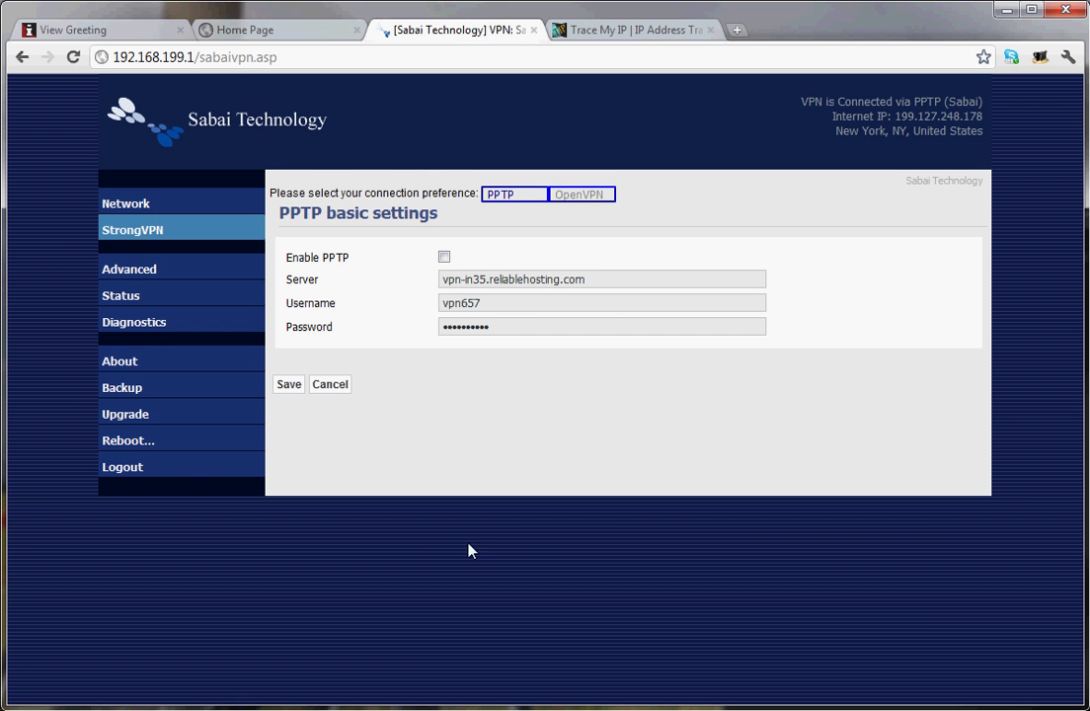
Save with PPTP disabled and switch to the OpenVPN DD-WRT script upload page.
{"action": "left_click", "coordinate": [289, 384]}
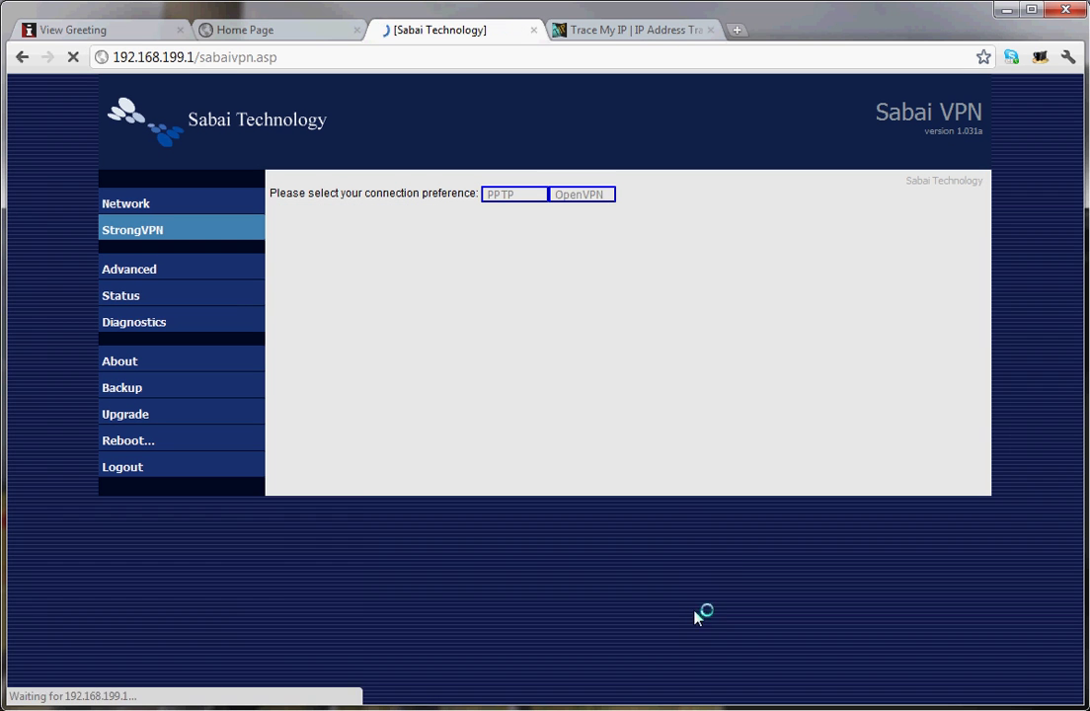
{"action": "left_click", "coordinate": [596, 196]}
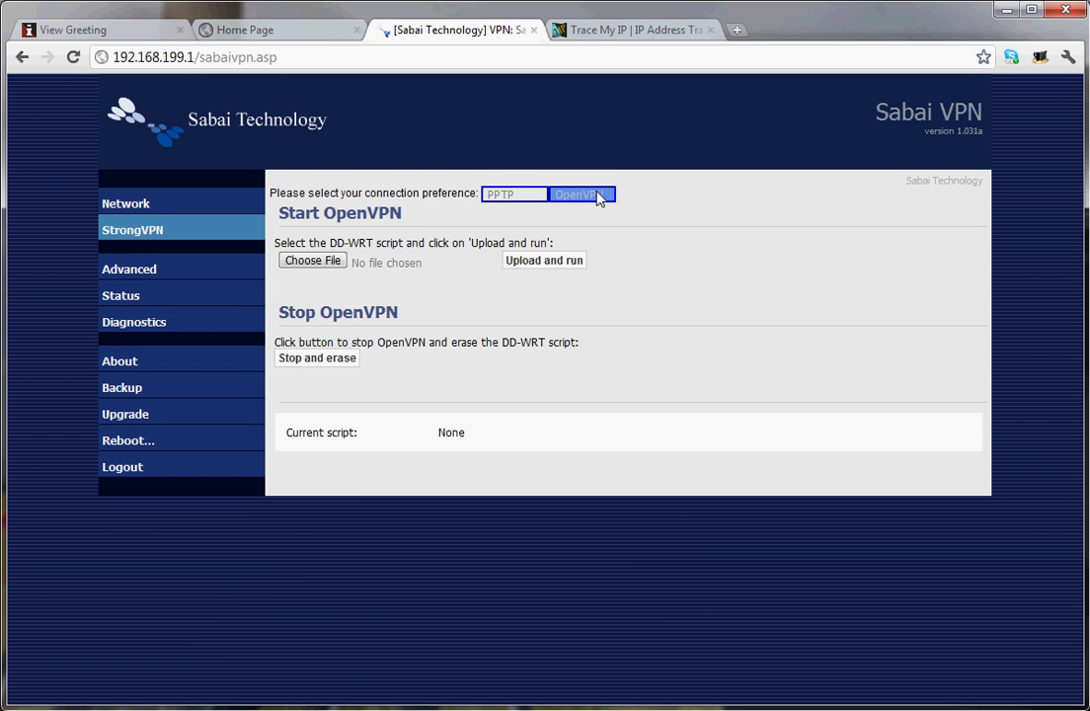
{"action": "left_click", "coordinate": [329, 264]}
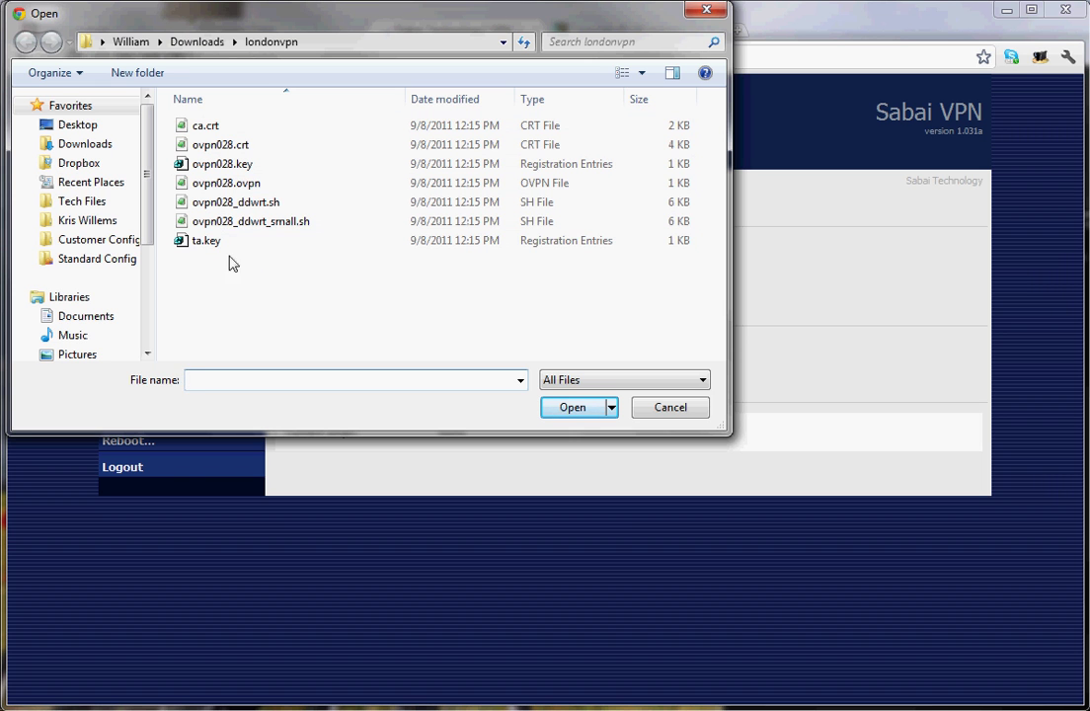
{"action": "left_click", "coordinate": [258, 229]}
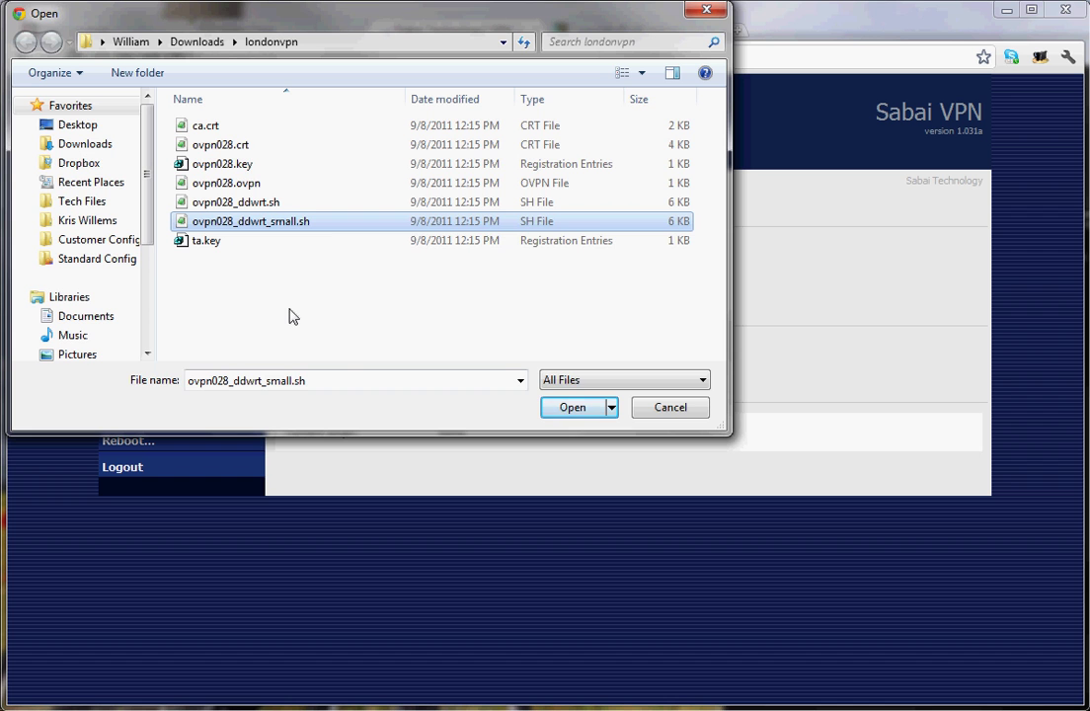
{"action": "left_click", "coordinate": [591, 410]}
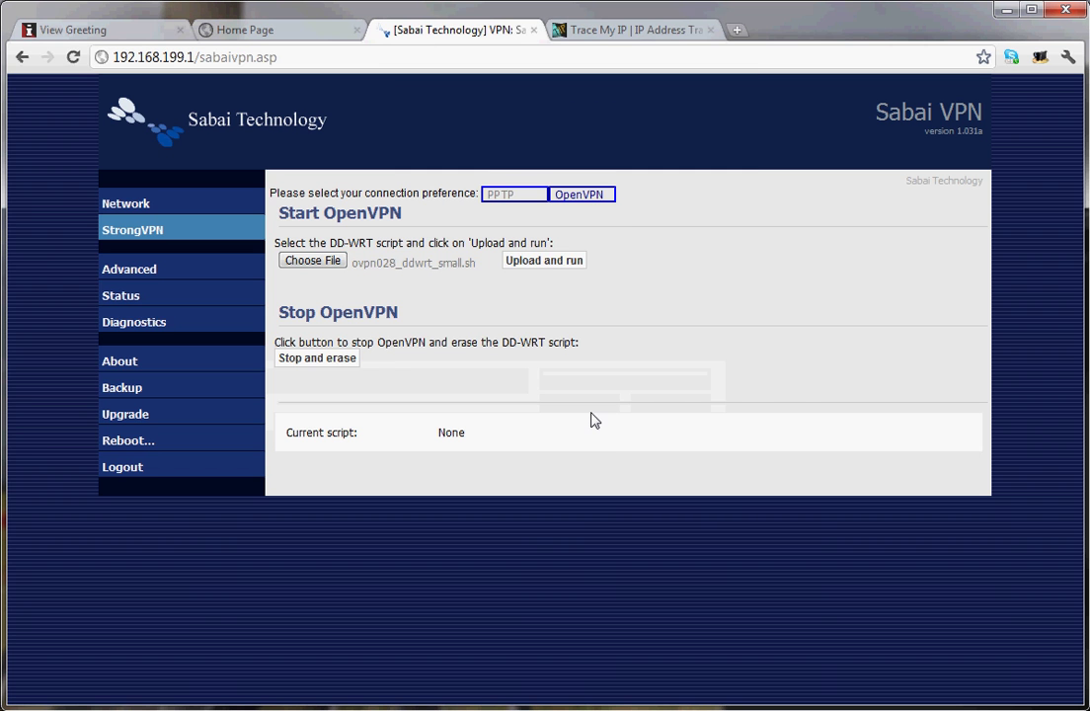
{"action": "left_click", "coordinate": [544, 260]}
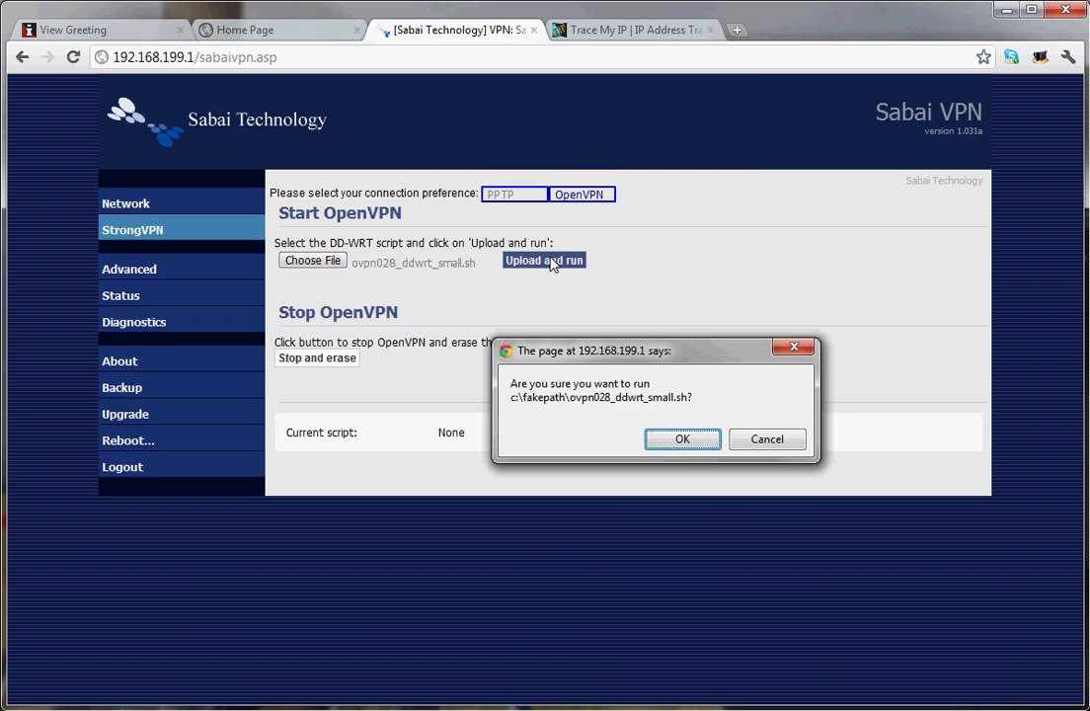
{"action": "left_click", "coordinate": [681, 441]}
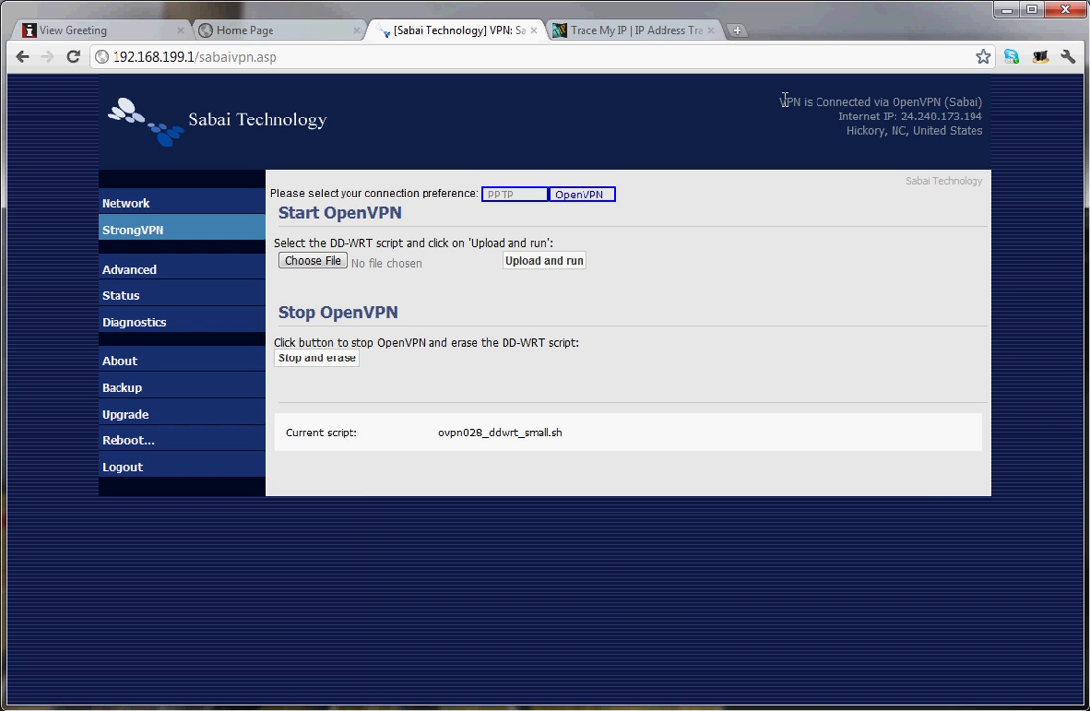
{"action": "left_click_drag", "start_coordinate": [784, 100], "coordinate": [968, 132]}
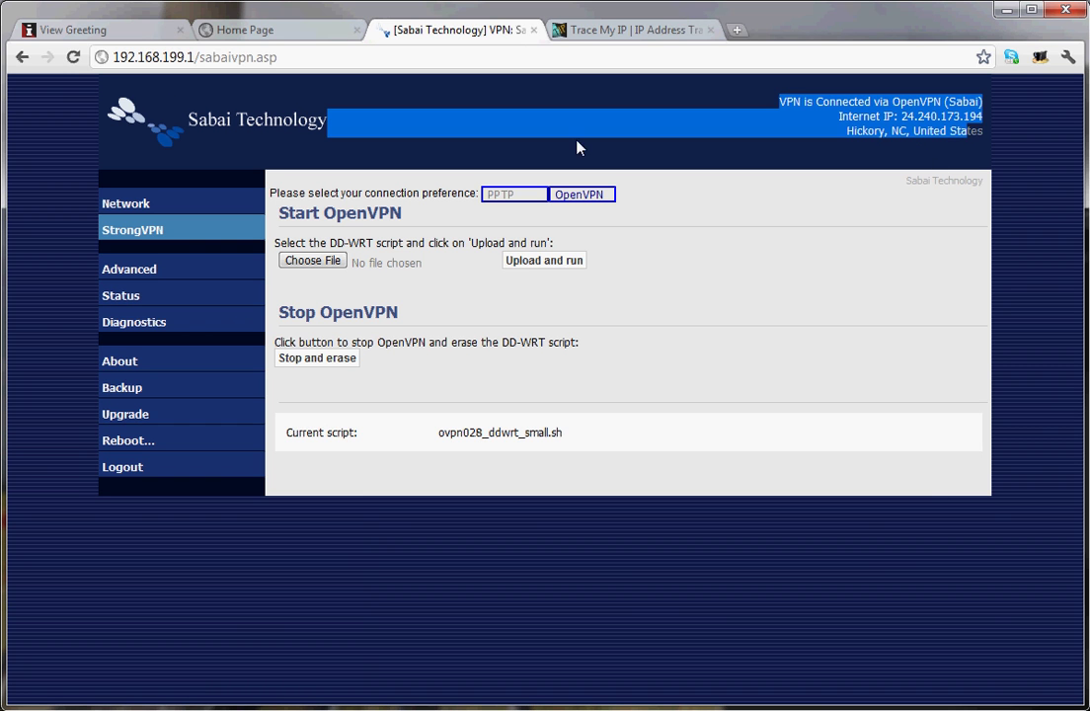
{"action": "left_click", "coordinate": [73, 56]}
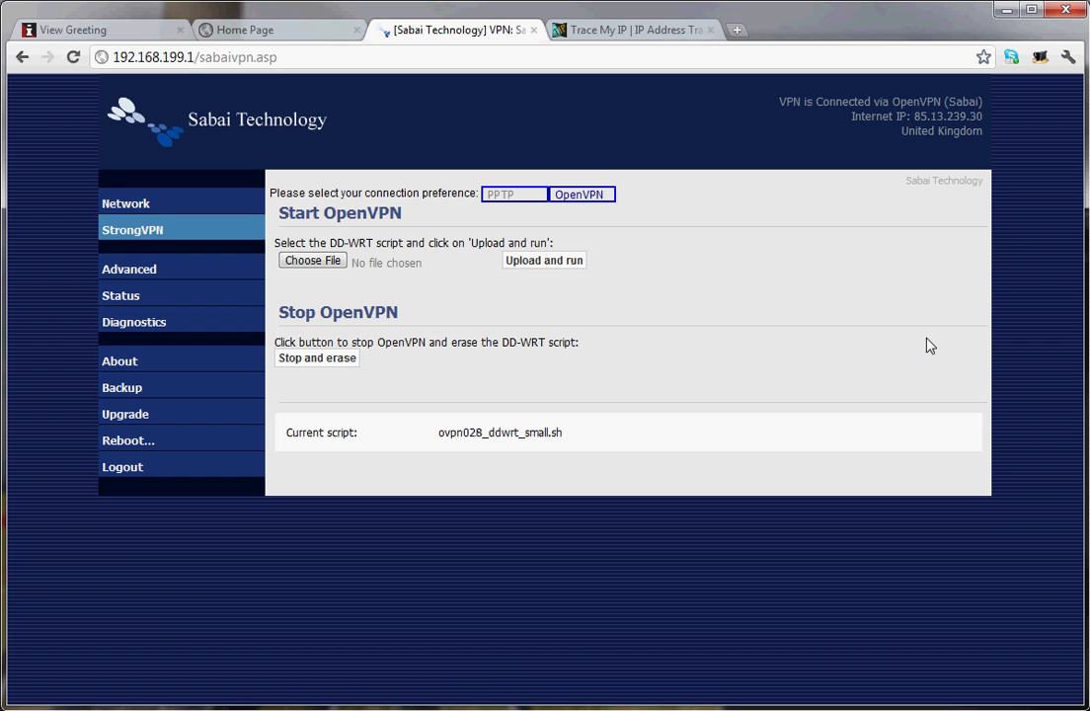
{"action": "left_click", "coordinate": [637, 35]}
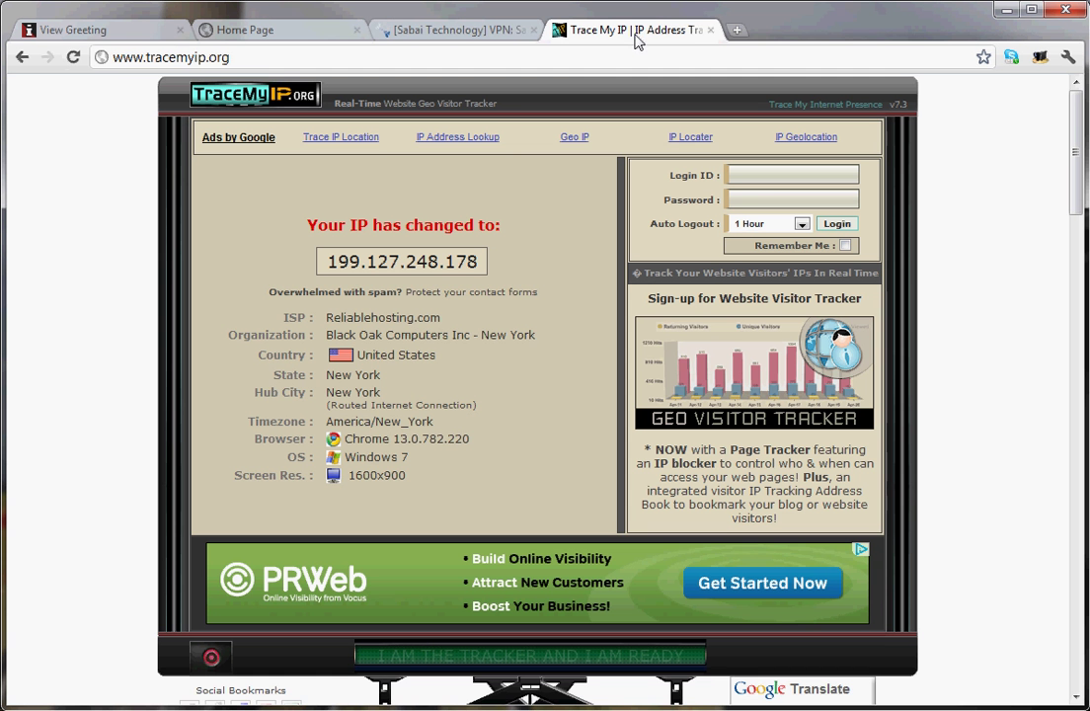
{"action": "left_click", "coordinate": [74, 57]}
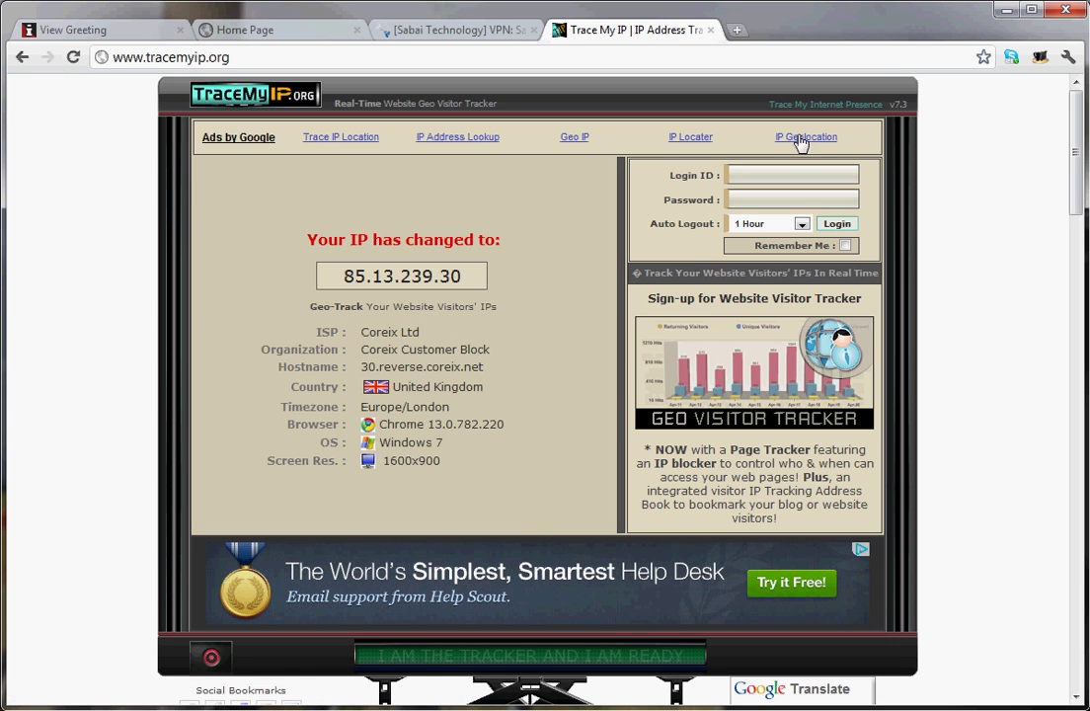
{"action": "left_click", "coordinate": [740, 31]}
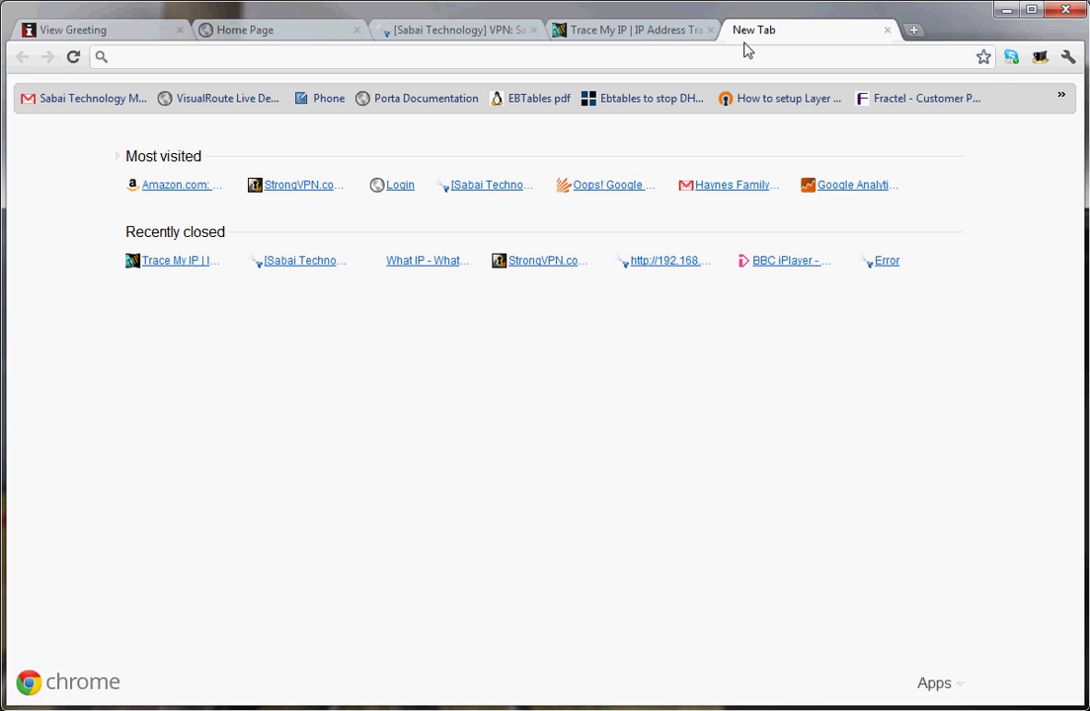
Play Village SOS on BBC iPlayer, mute and pause it, then return to the router page.
{"action": "type", "text": "bb"}
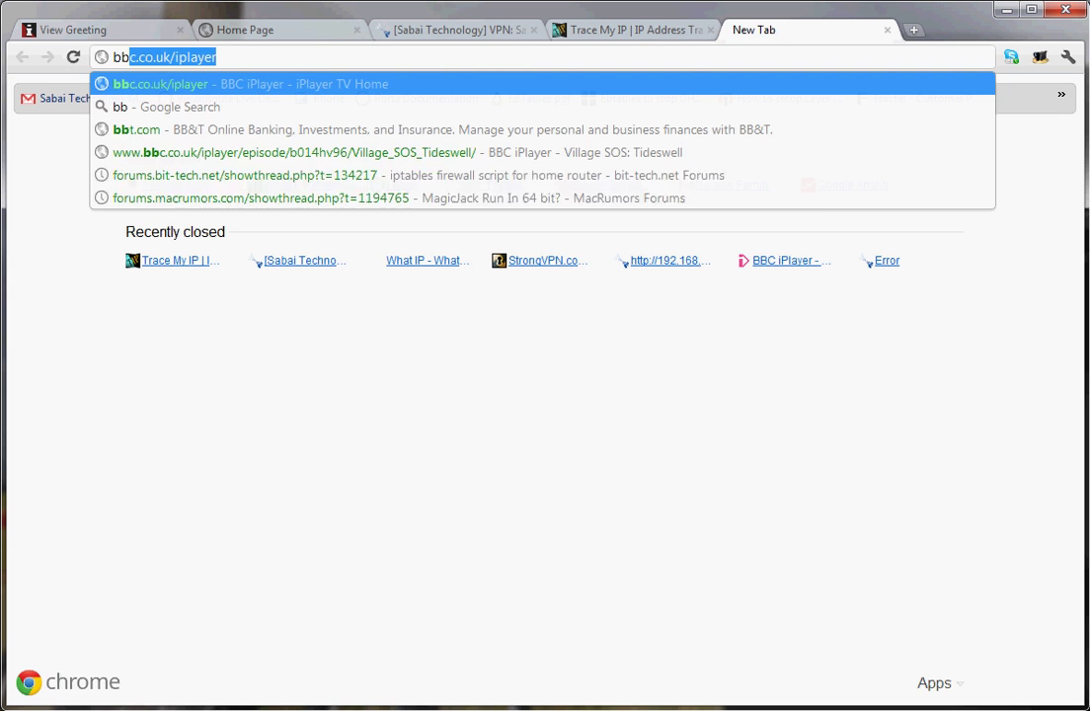
{"action": "key", "text": "Return"}
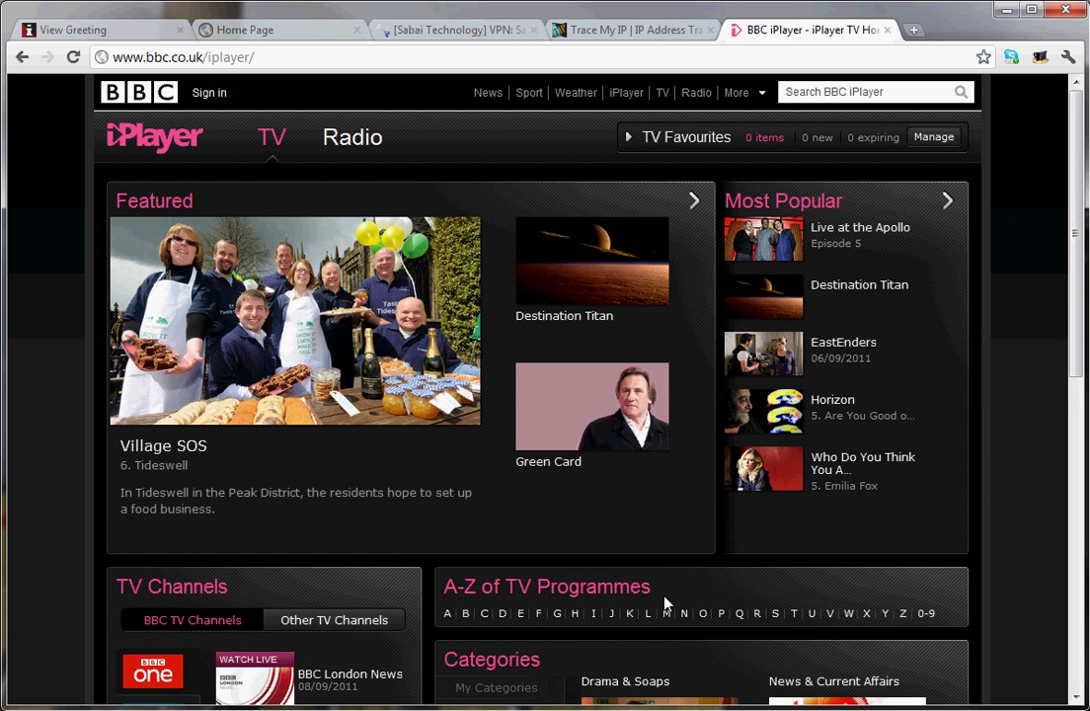
{"action": "left_click", "coordinate": [302, 333]}
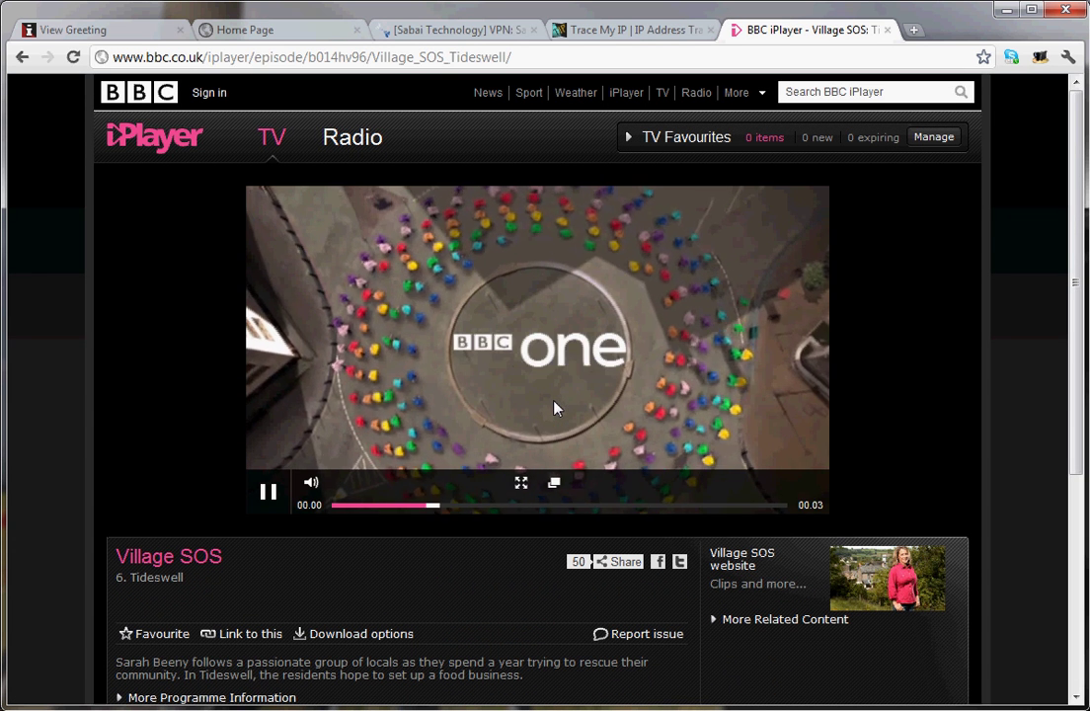
{"action": "left_click", "coordinate": [314, 483]}
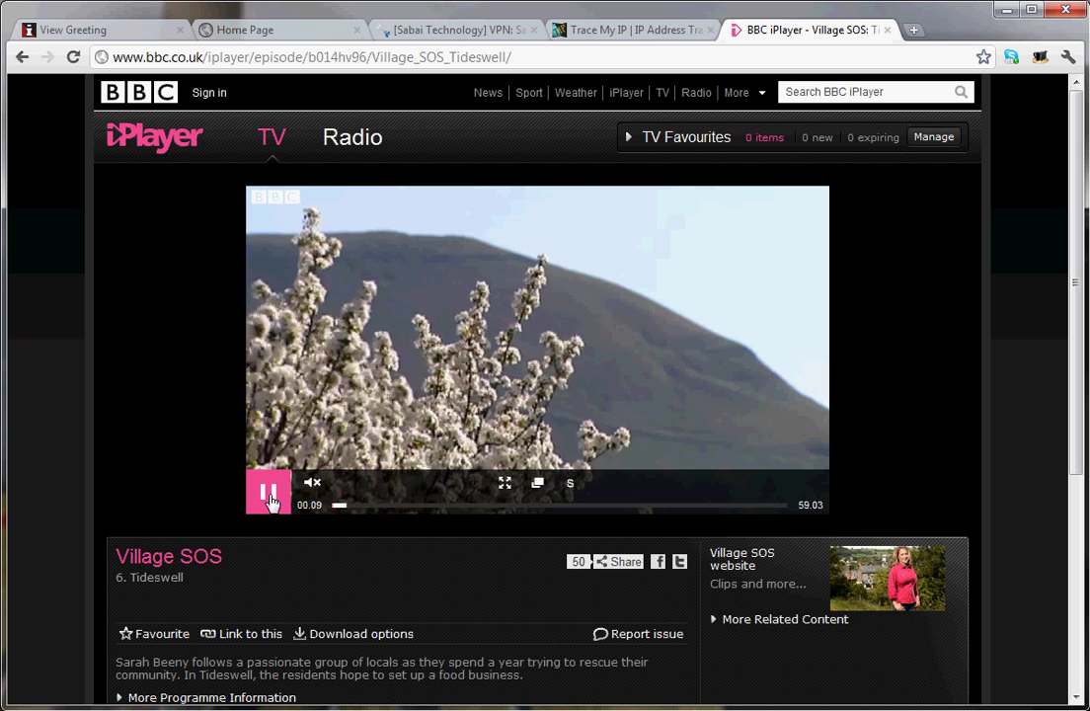
{"action": "left_click", "coordinate": [269, 495]}
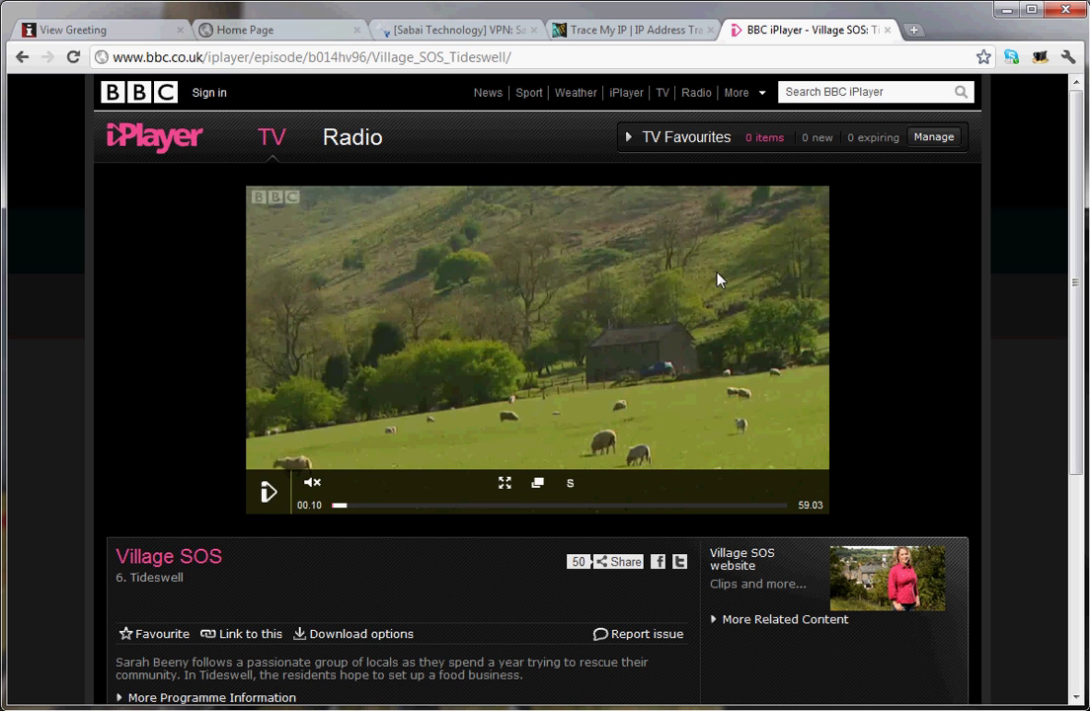
{"action": "left_click", "coordinate": [421, 32]}
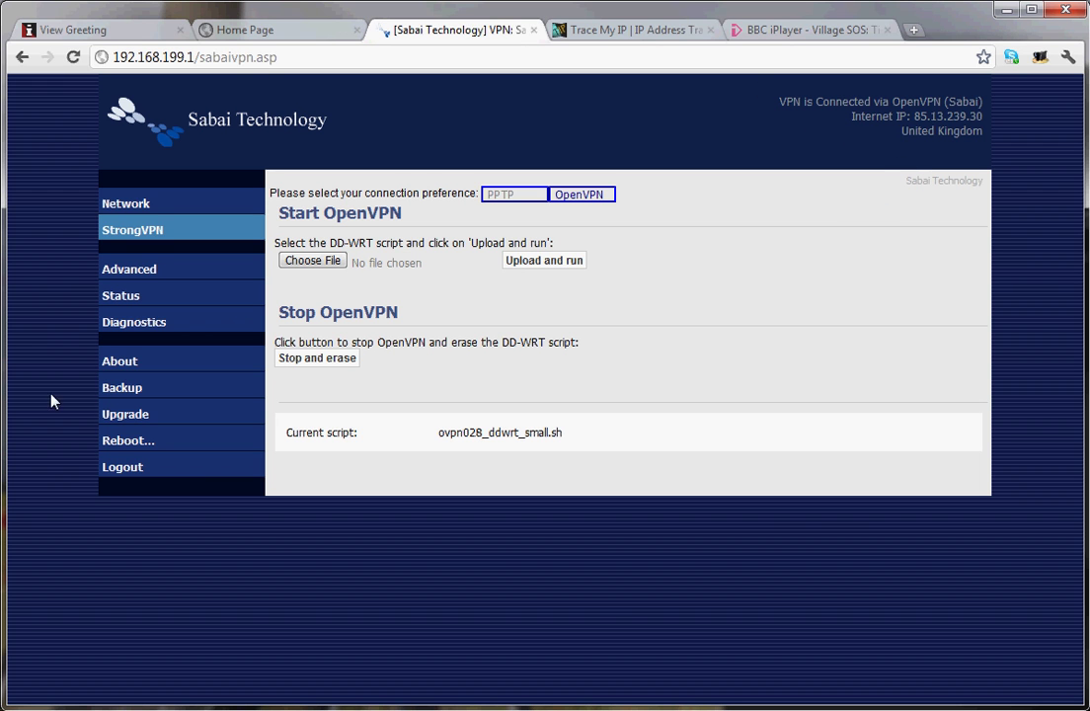
Stop and erase OpenVPN, confirm TraceMyIP reports US IP 24.240.173.194, then return to iPlayer.
{"action": "left_click", "coordinate": [309, 368]}
{"action": "left_click", "coordinate": [705, 444]}
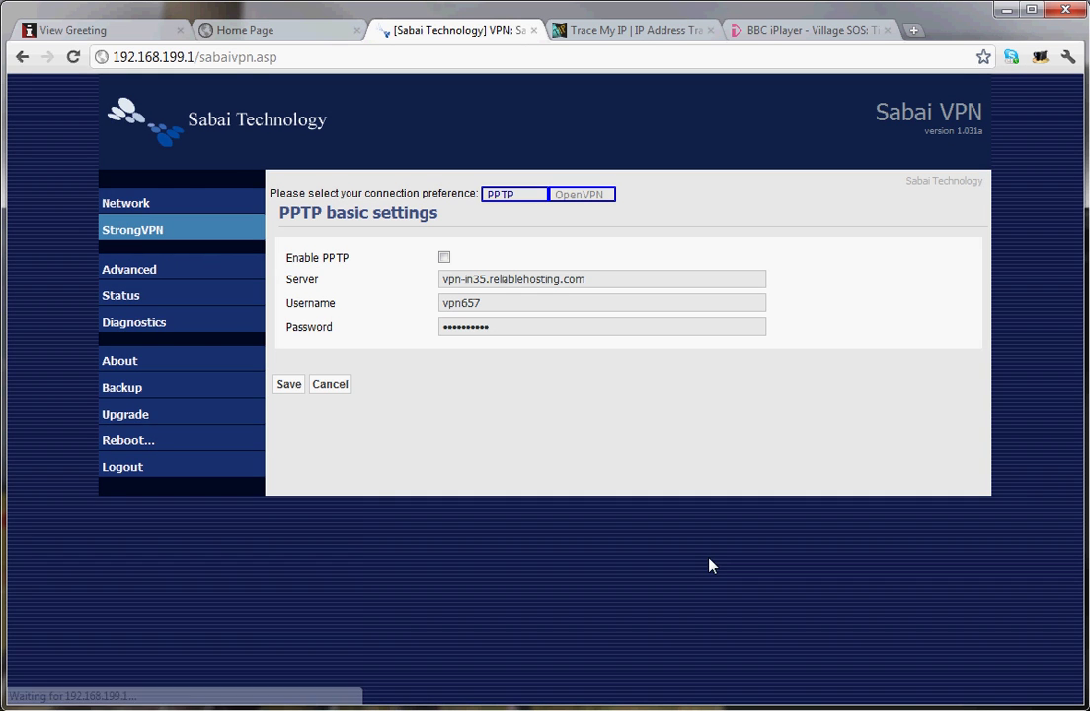
{"action": "left_click", "coordinate": [634, 29]}
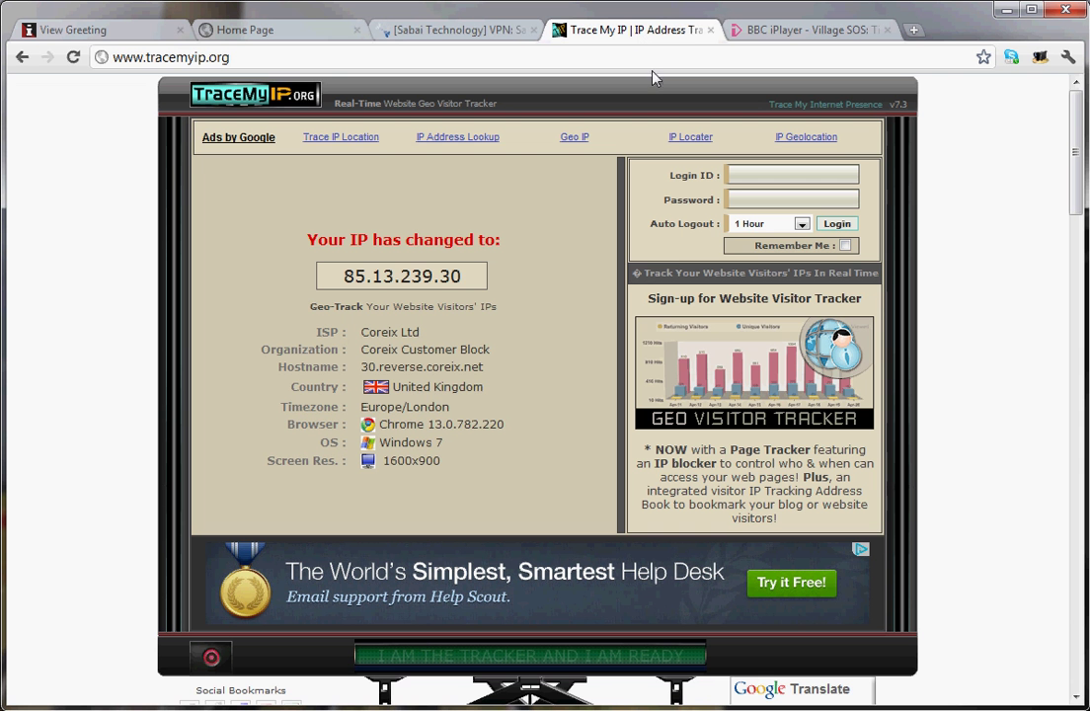
{"action": "left_click", "coordinate": [72, 61]}
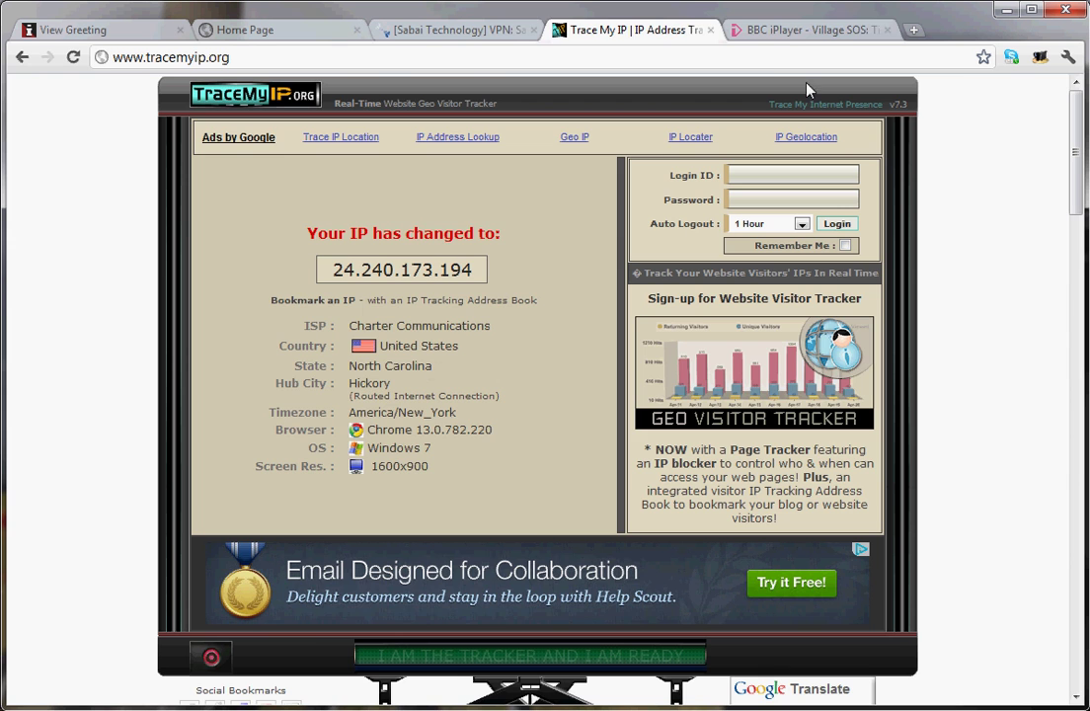
{"action": "left_click", "coordinate": [801, 36]}
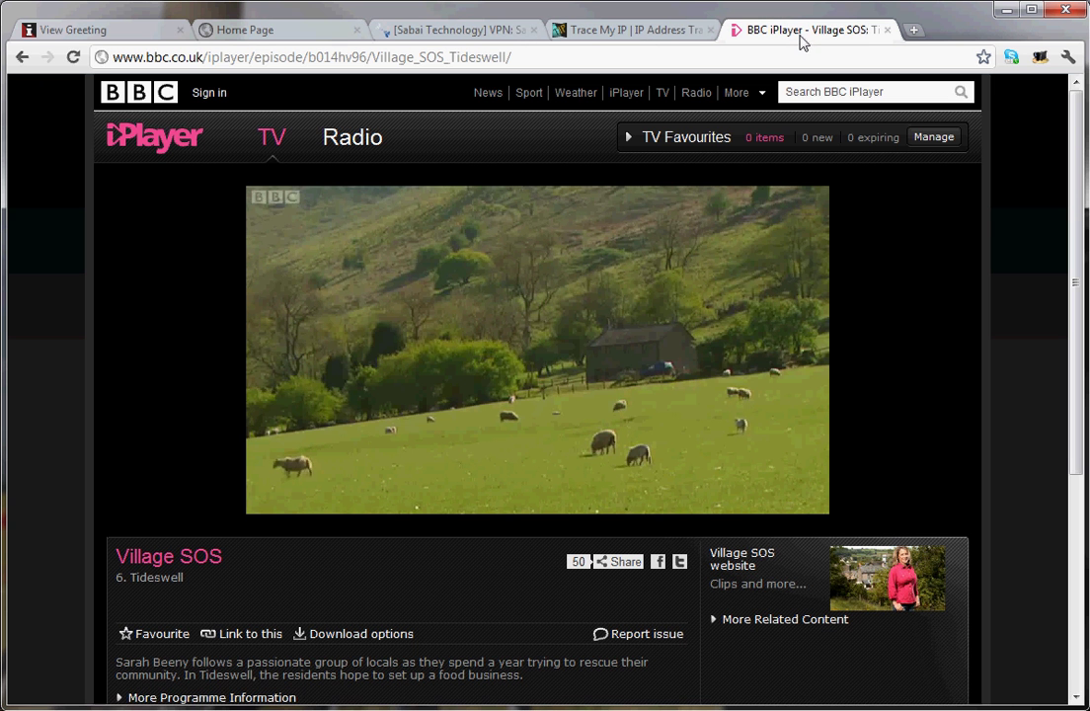
Reload Village SOS to see iPlayer's UK-only block, then bring up the Sabai Technology home page.
{"action": "left_click", "coordinate": [72, 58]}
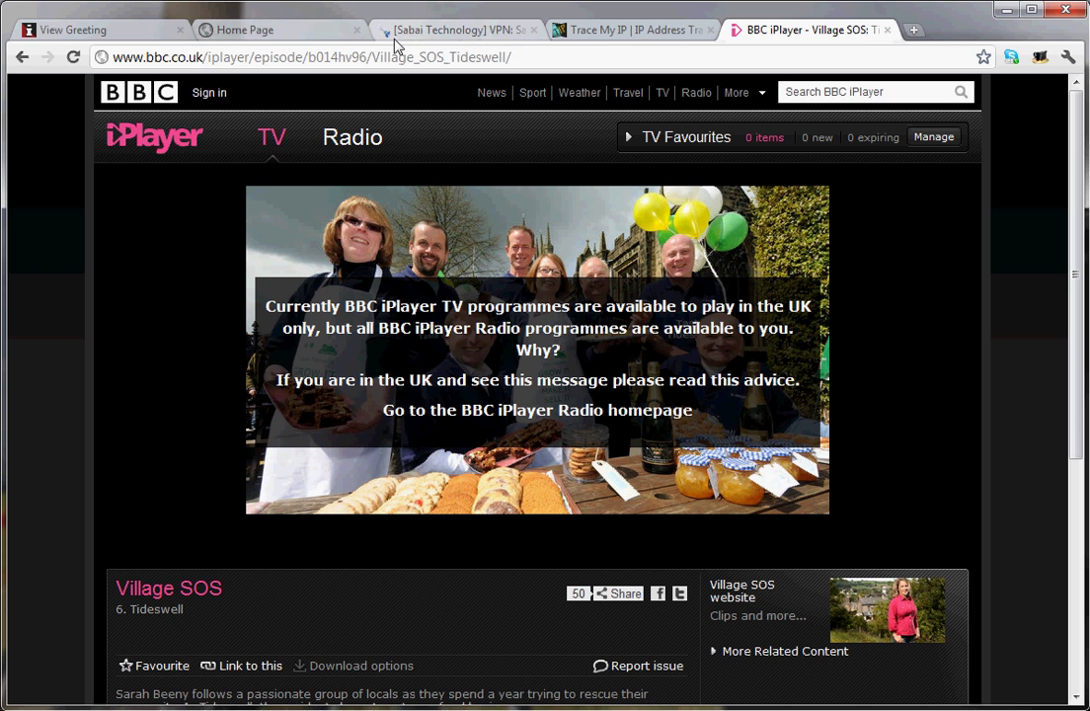
{"action": "left_click", "coordinate": [309, 33]}
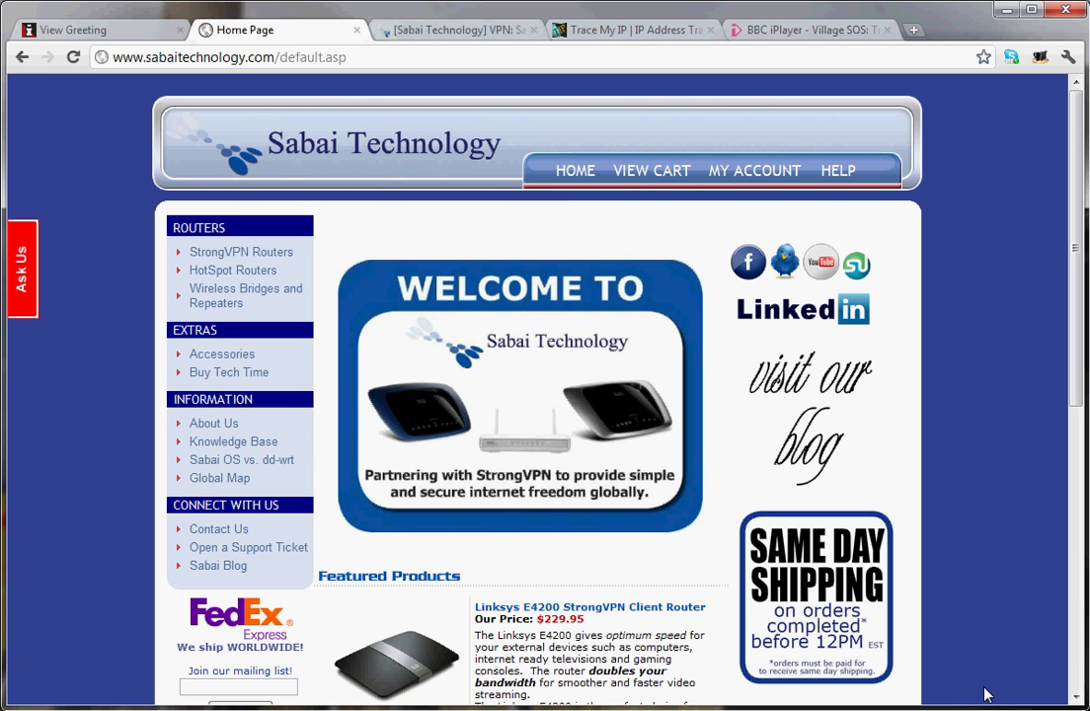